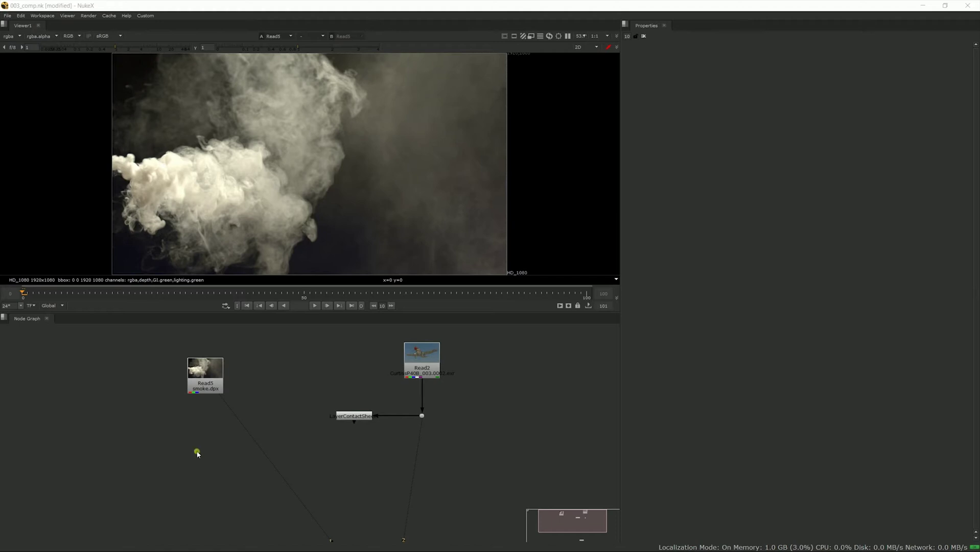
Step: Add a Copy1 node below Read5 and feed the smoke plate into it
key(k)
drag(201, 450, 205, 381)
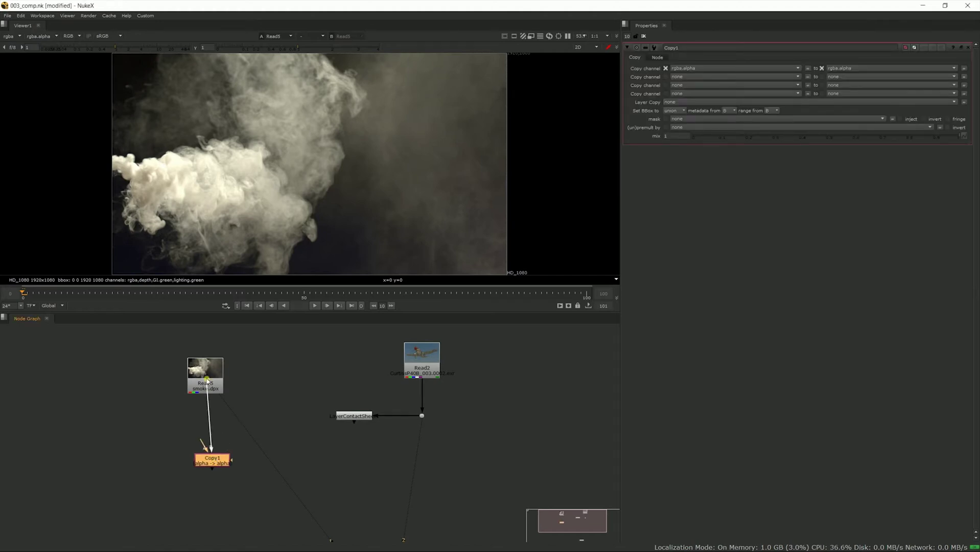
drag(209, 463, 421, 416)
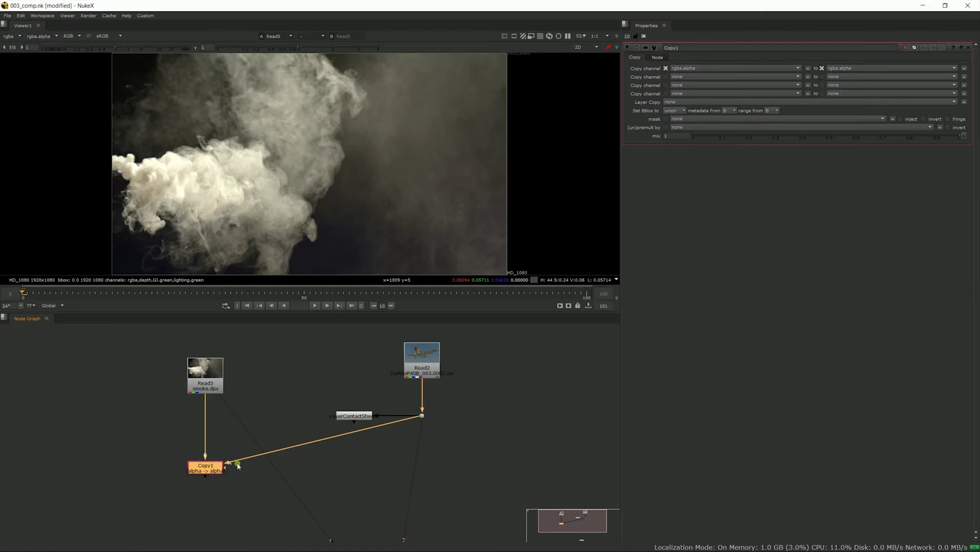
Step: View Copy1 and toggle the alpha channel on and off to check the matte
key(1)
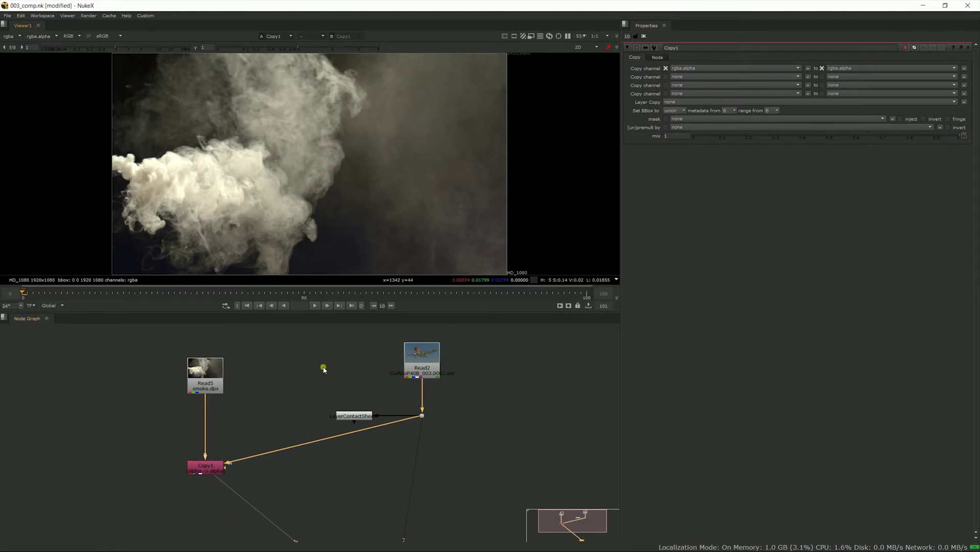
key(a)
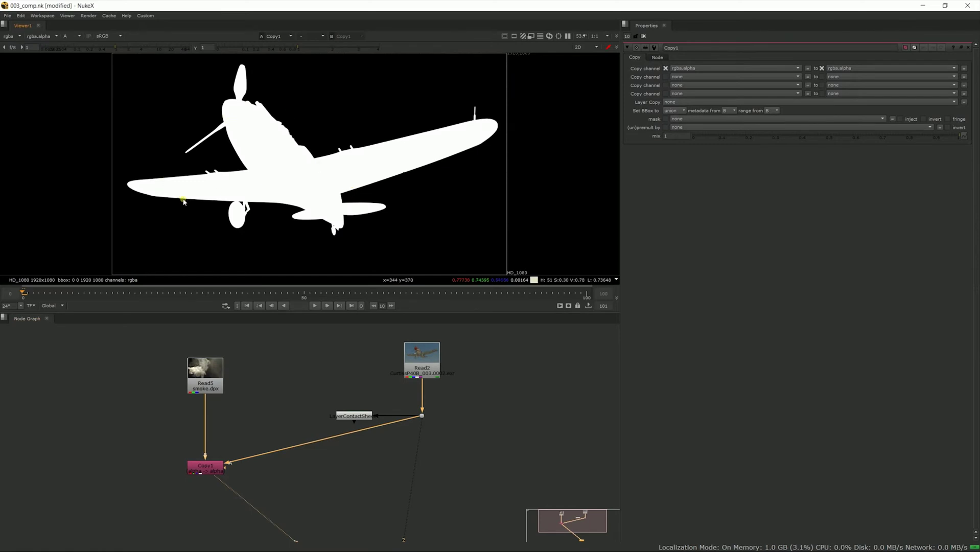
key(a)
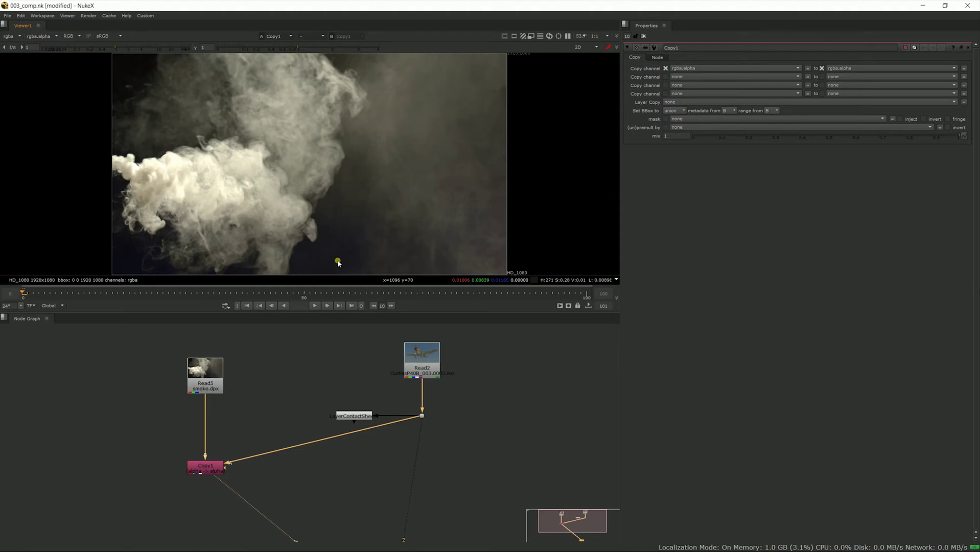
click(306, 499)
key(Tab)
Step: Create a ShuffleCopy1 node with its input connected to the Read2 render
text(shuffle)
key(Return)
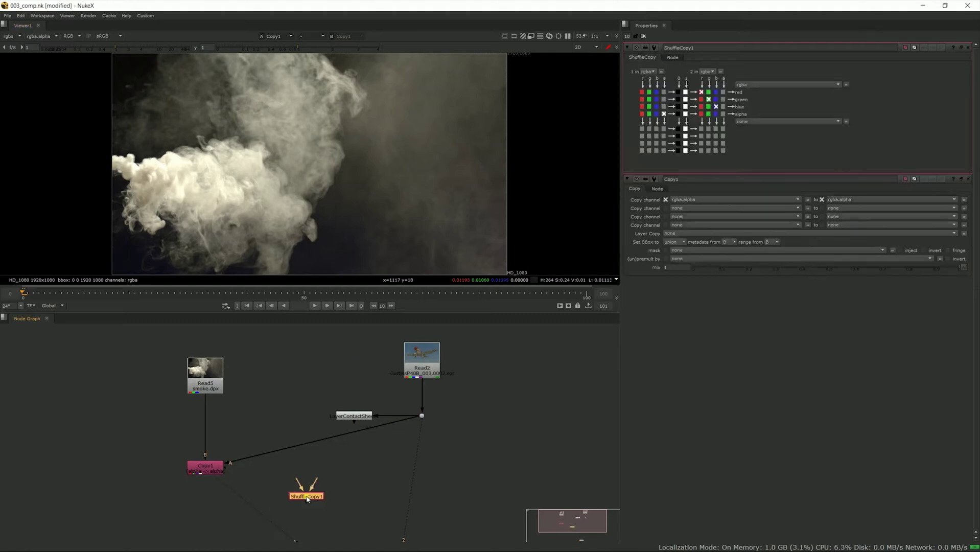
drag(307, 499, 422, 415)
Step: Shuffle input 1's diffuse red, green and blue into a diffuse output layer
click(650, 72)
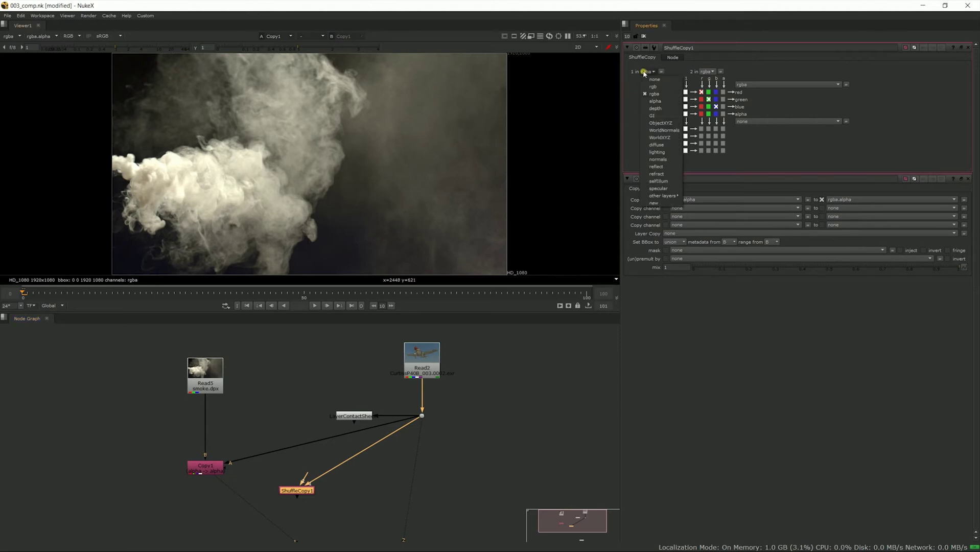
click(659, 149)
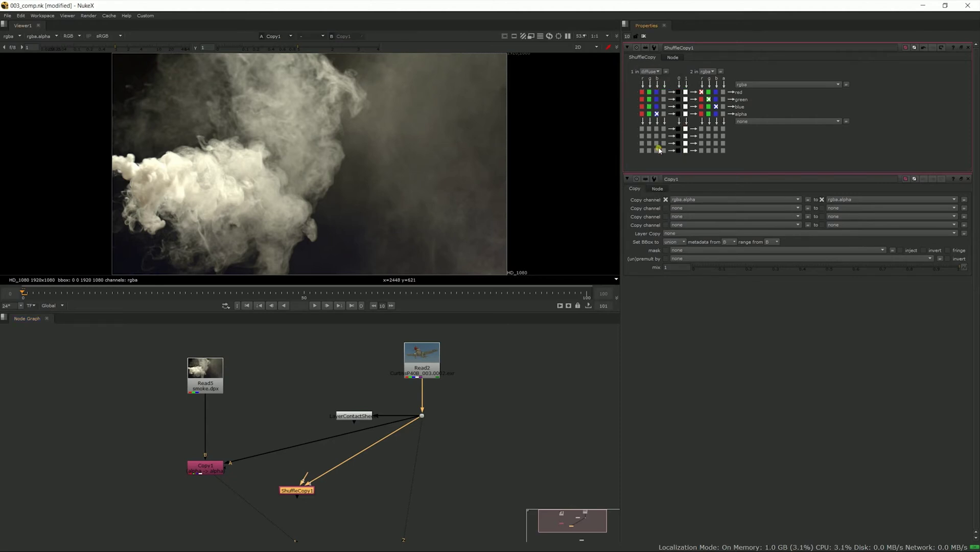
click(642, 92)
click(649, 99)
click(657, 107)
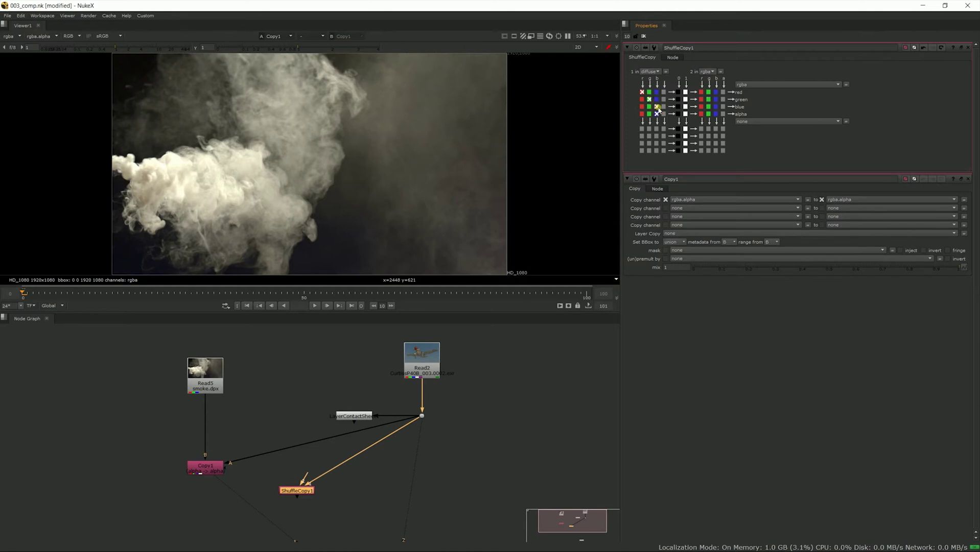
click(761, 85)
click(760, 154)
double_click(194, 468)
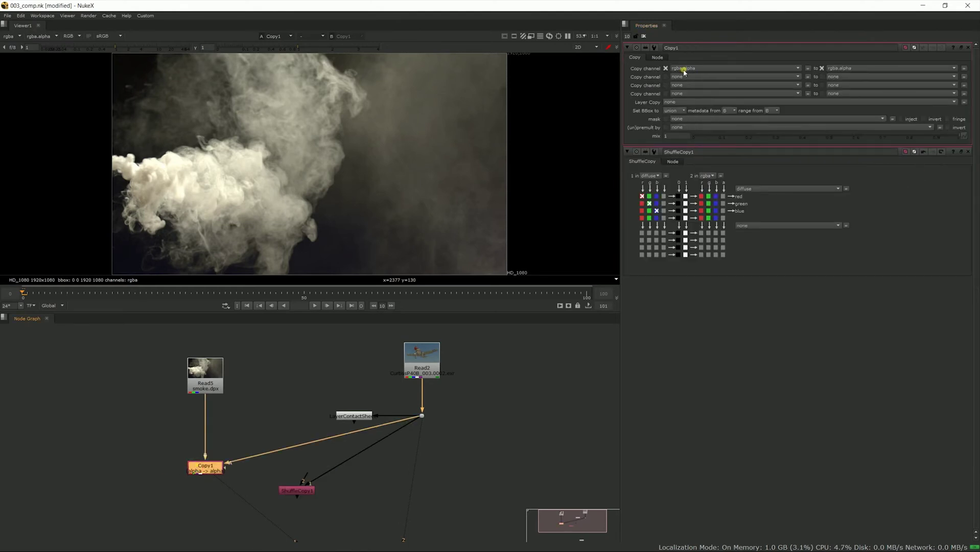
Step: Set Copy1's source channels to diffuse.red, diffuse.green and lighting.blue
click(684, 70)
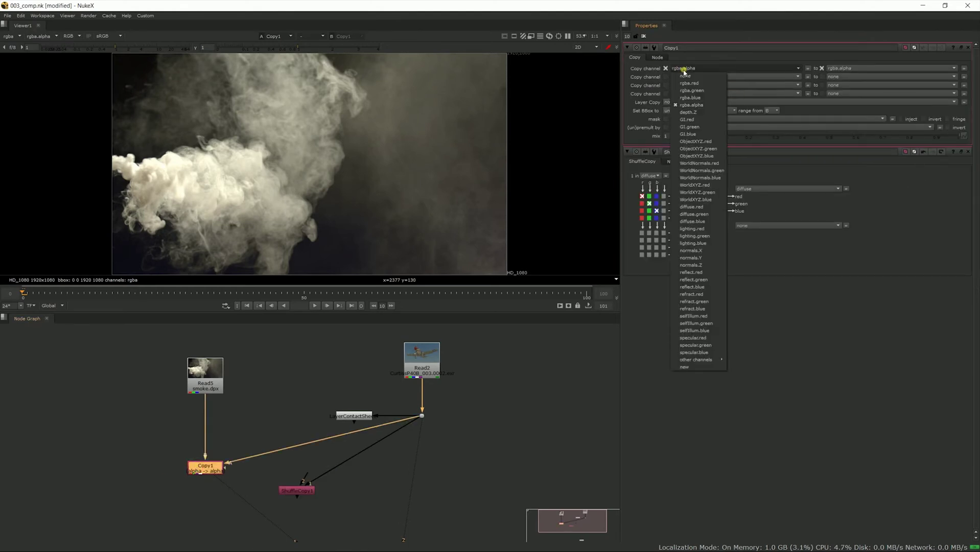
click(705, 207)
click(685, 77)
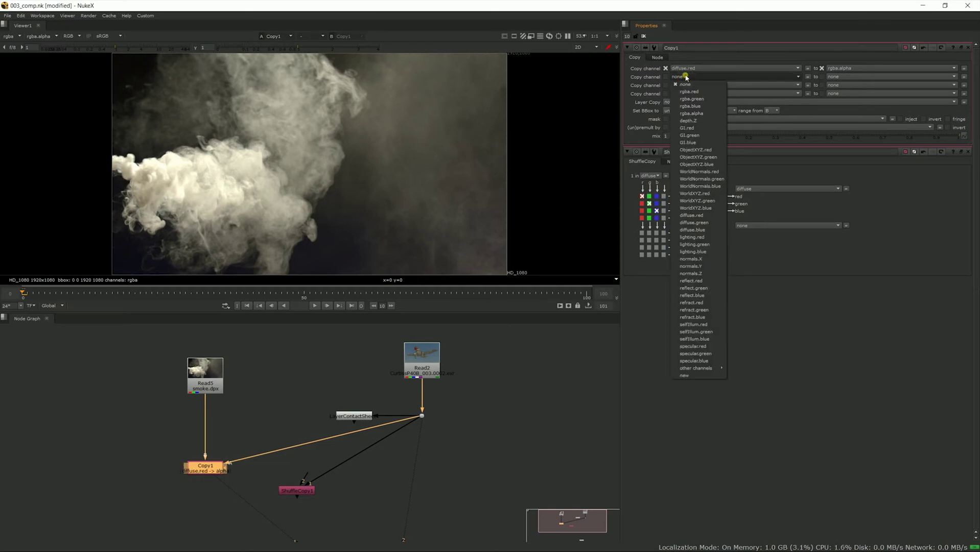
click(695, 222)
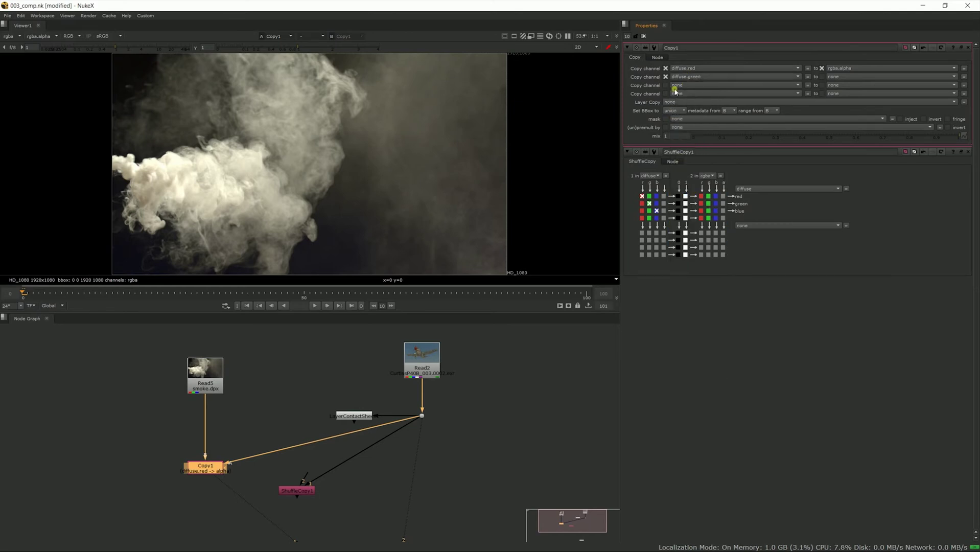
click(685, 85)
click(694, 260)
Step: Route those sources into diffuse.red, diffuse.green and diffuse.blue, then browse the channel list
click(858, 69)
click(848, 279)
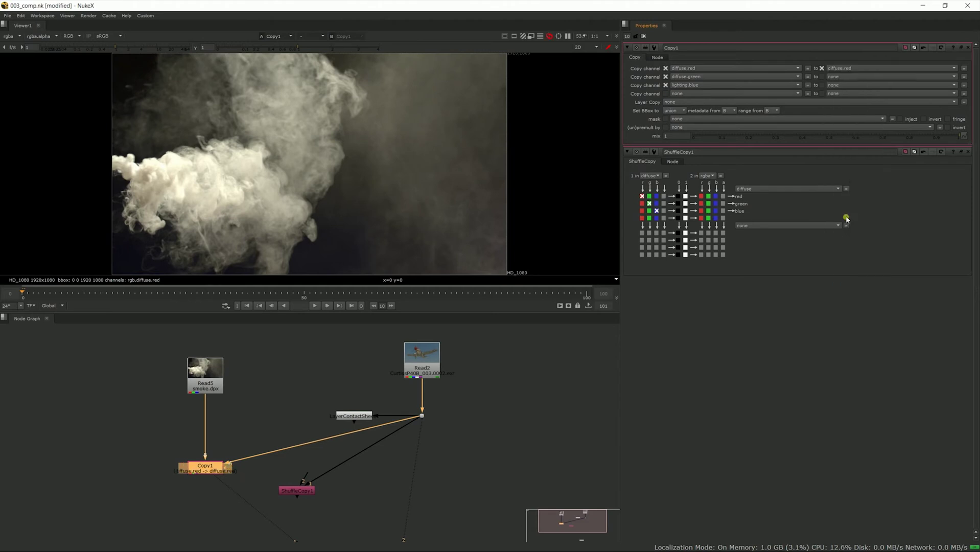
click(845, 77)
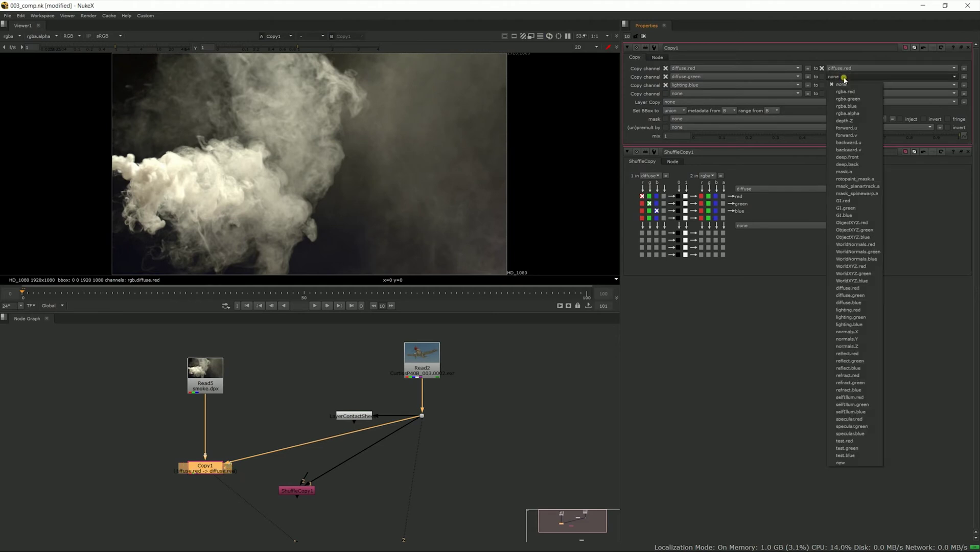
click(850, 295)
click(847, 87)
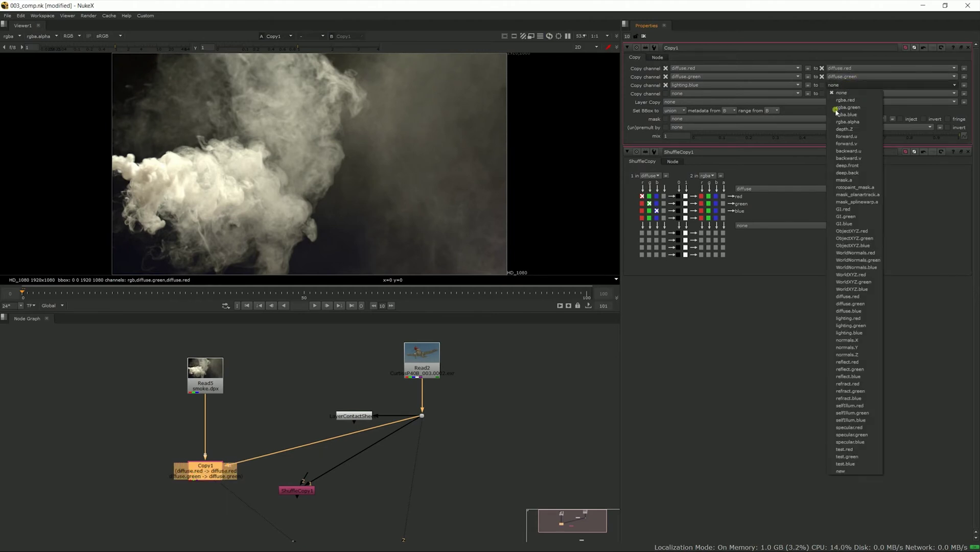
click(849, 311)
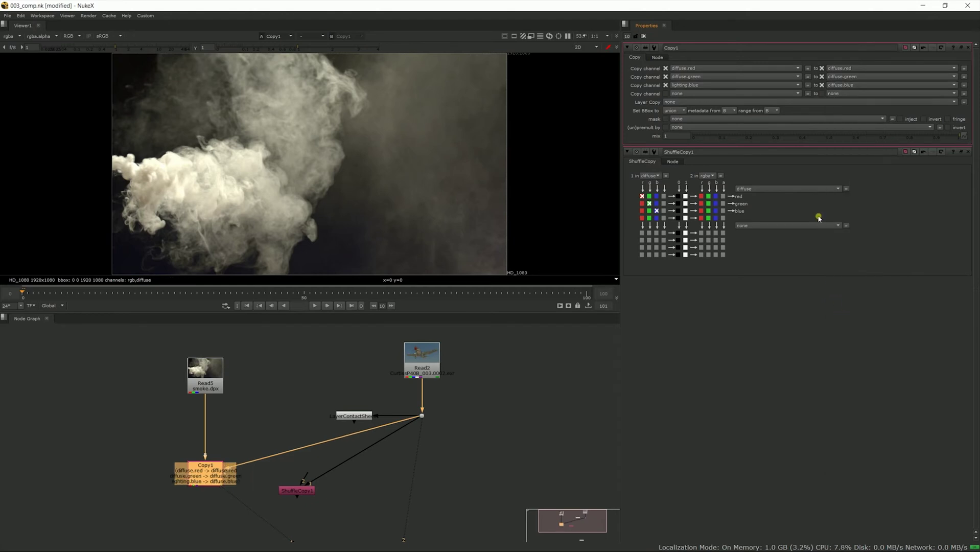
click(700, 77)
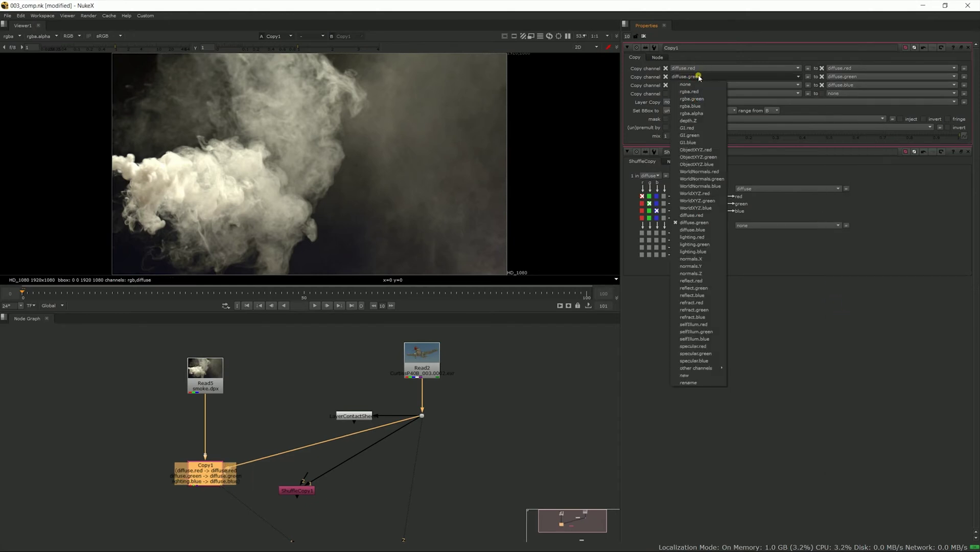
mouse_move(706, 369)
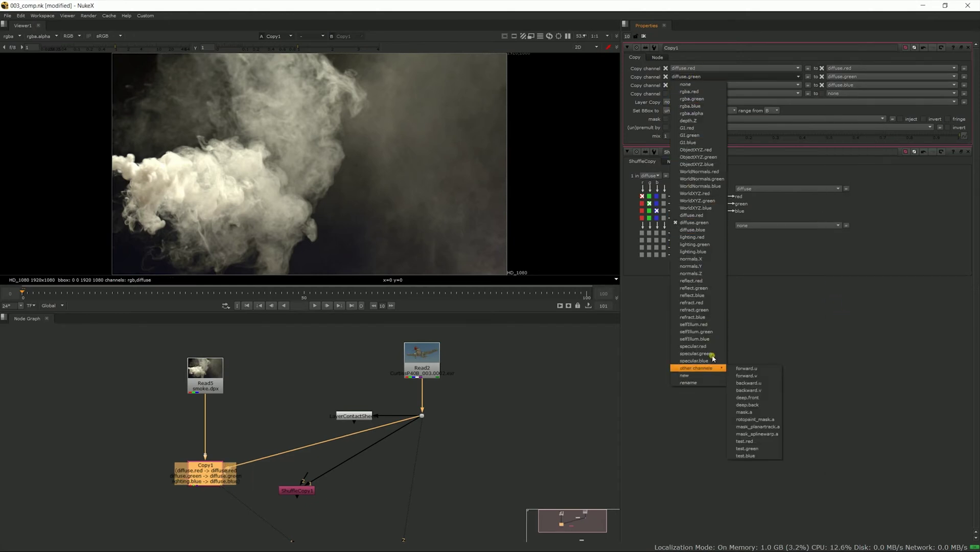
click(207, 452)
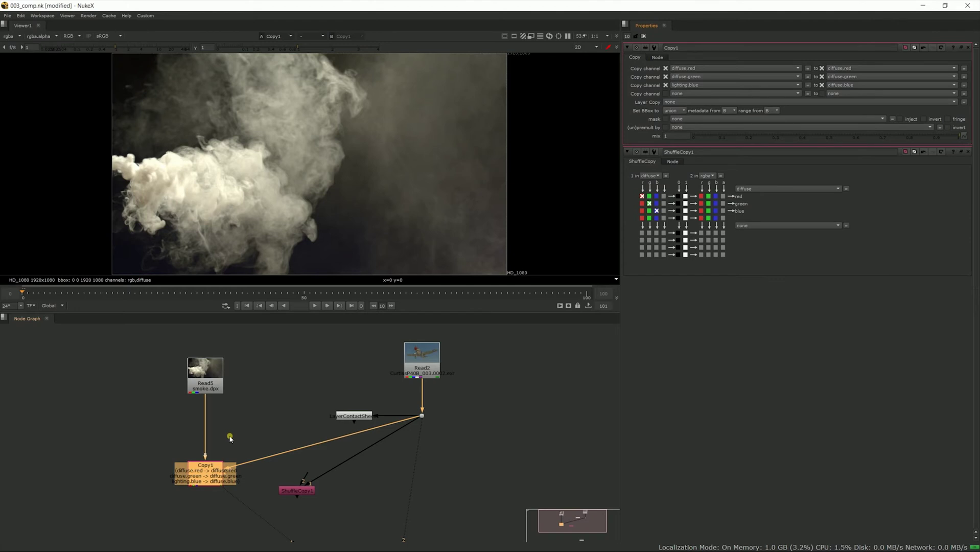
Step: Undo Copy1's channel changes back to rgba.alpha only, delete ShuffleCopy1, and select Copy1
key(ctrl+z)
key(ctrl+z)
key(ctrl+z)
key(ctrl+z)
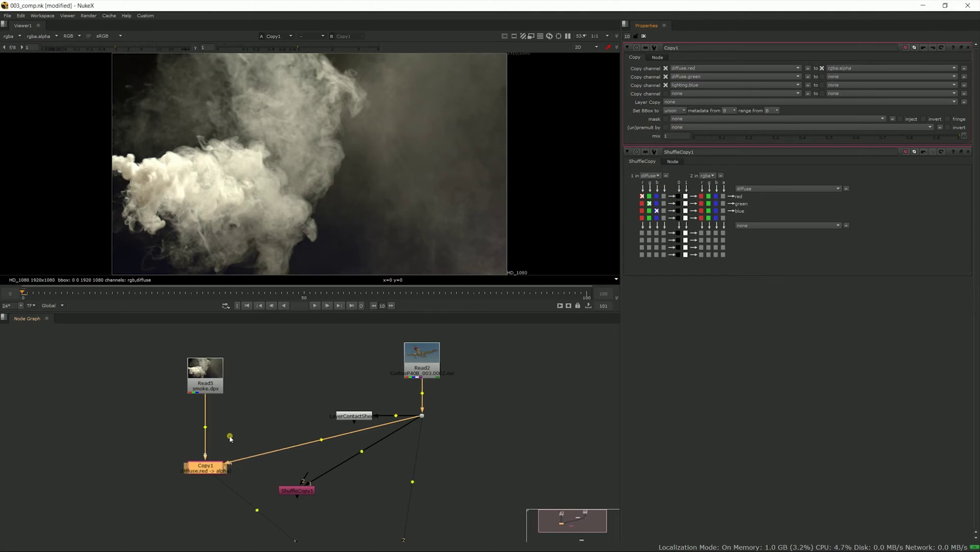
drag(358, 514, 279, 458)
key(Delete)
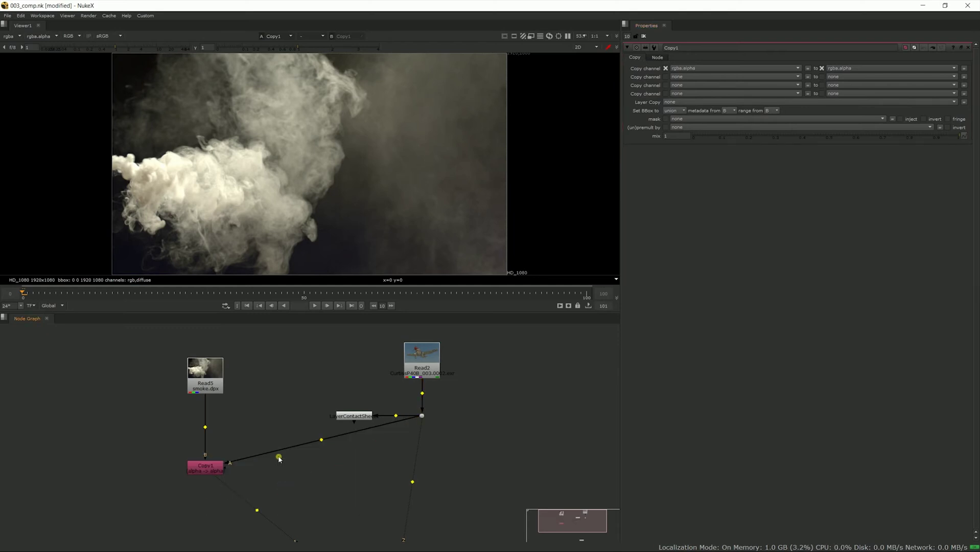
drag(179, 434, 257, 506)
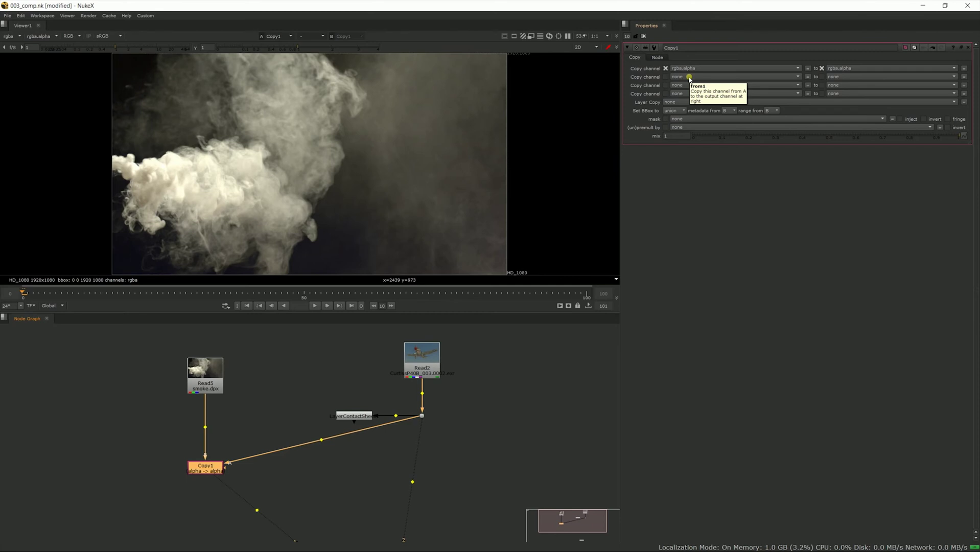
Step: Add Copy1 rows copying depth.Z to depth.Z and specular.red to specular.red
click(719, 76)
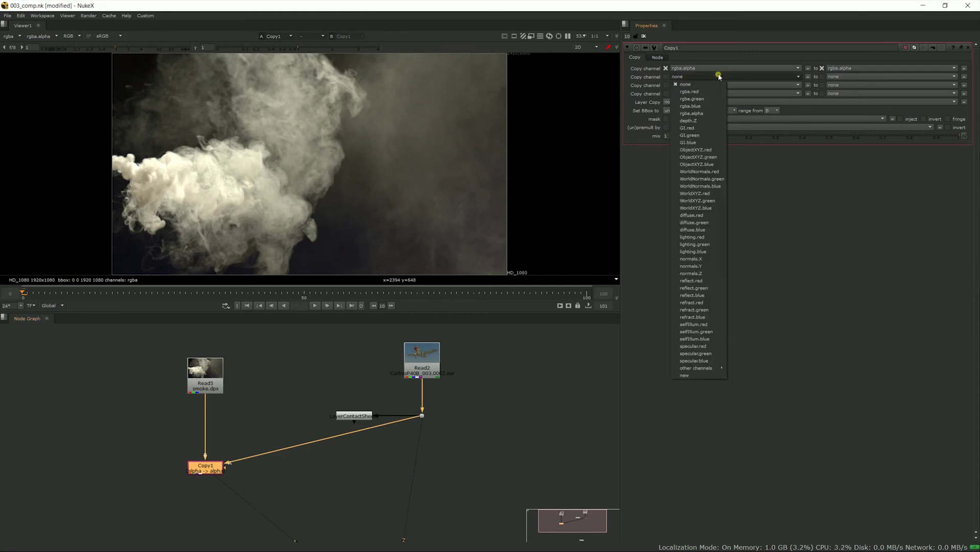
click(705, 121)
click(848, 76)
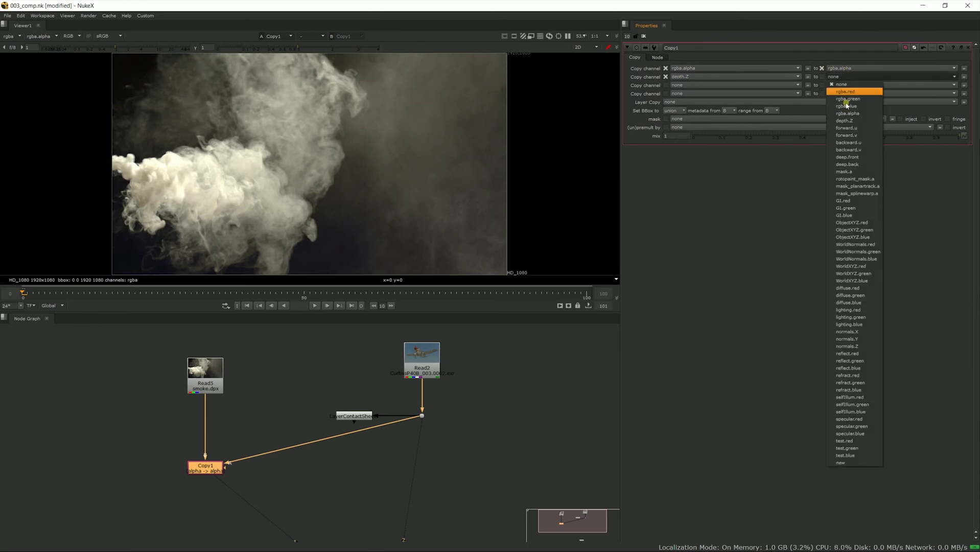
click(845, 123)
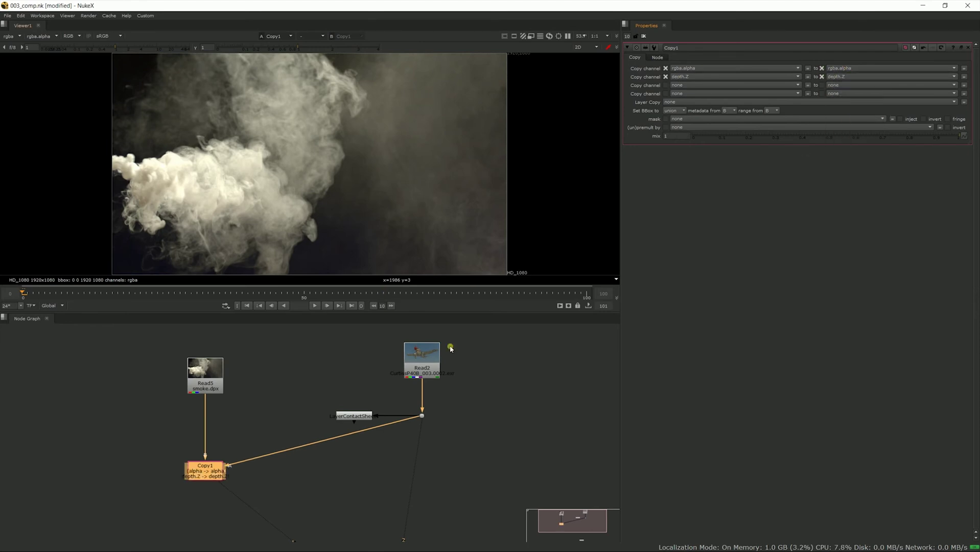
click(696, 94)
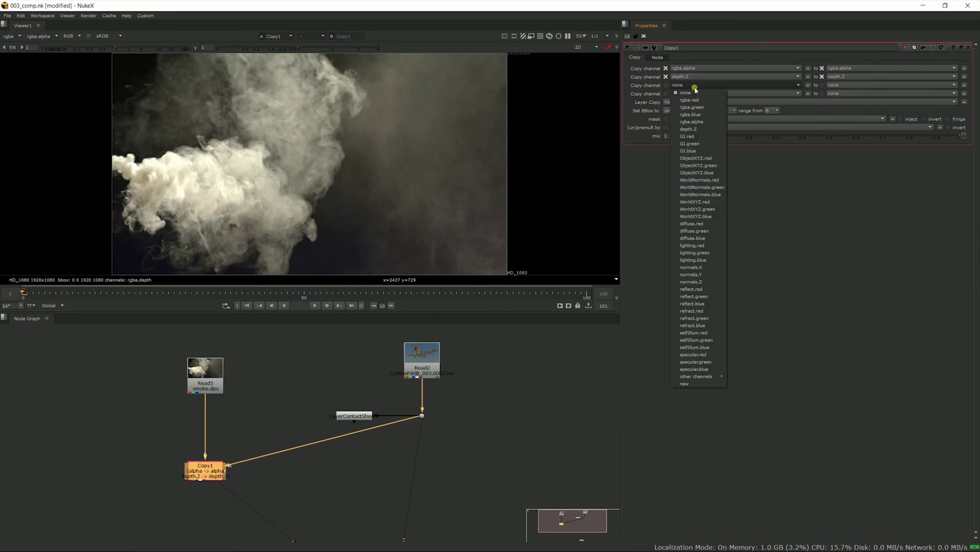
click(708, 354)
click(831, 85)
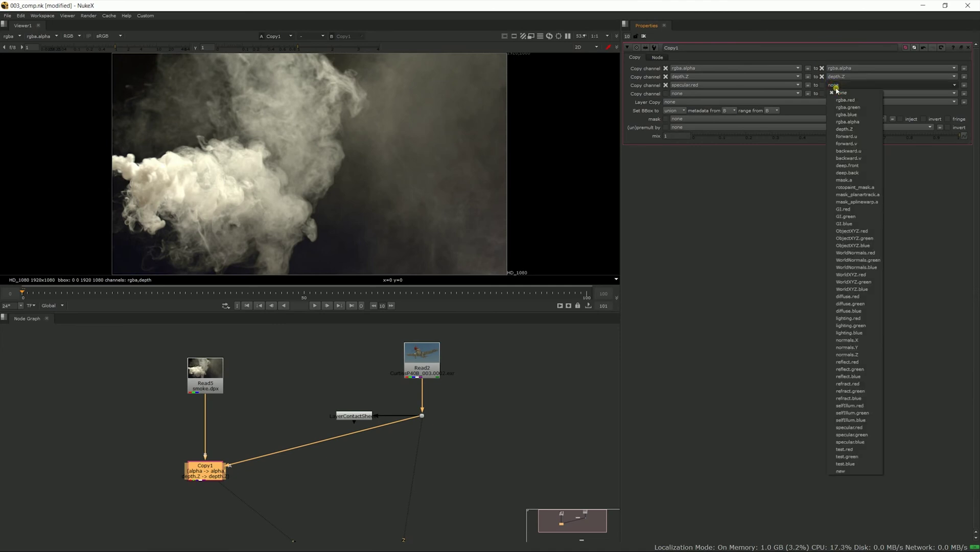
click(855, 429)
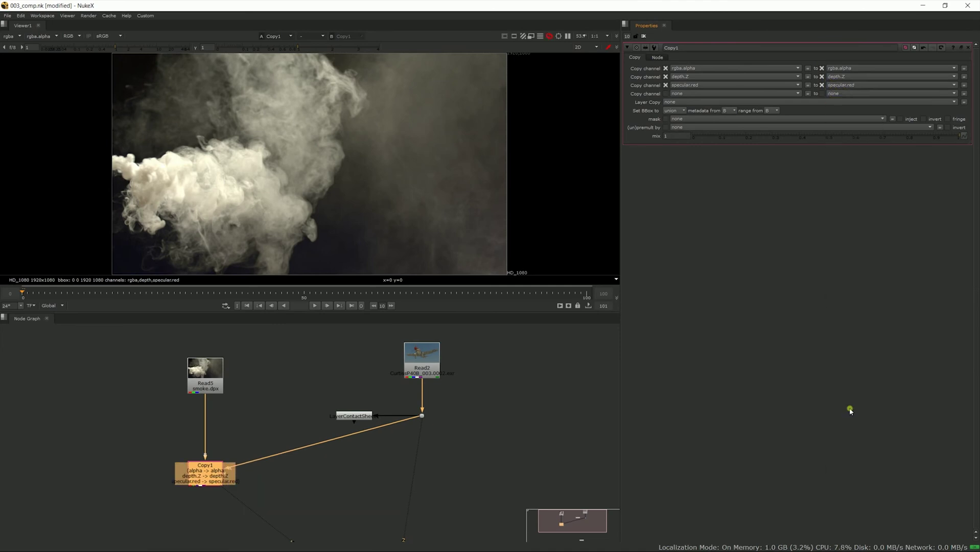
Step: Add a fourth Copy1 row copying WorldXYZ.blue into WorldXYZ.blue
click(695, 93)
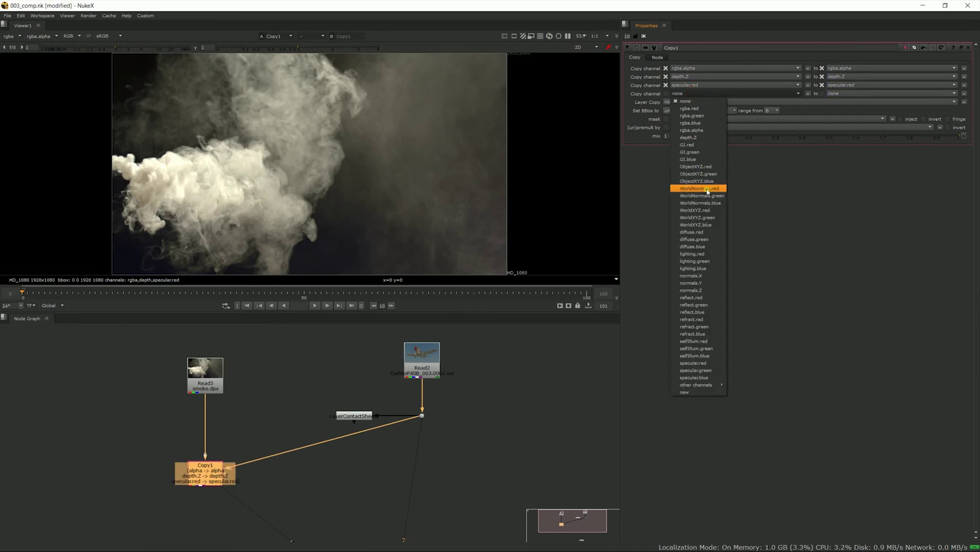
click(703, 225)
click(845, 93)
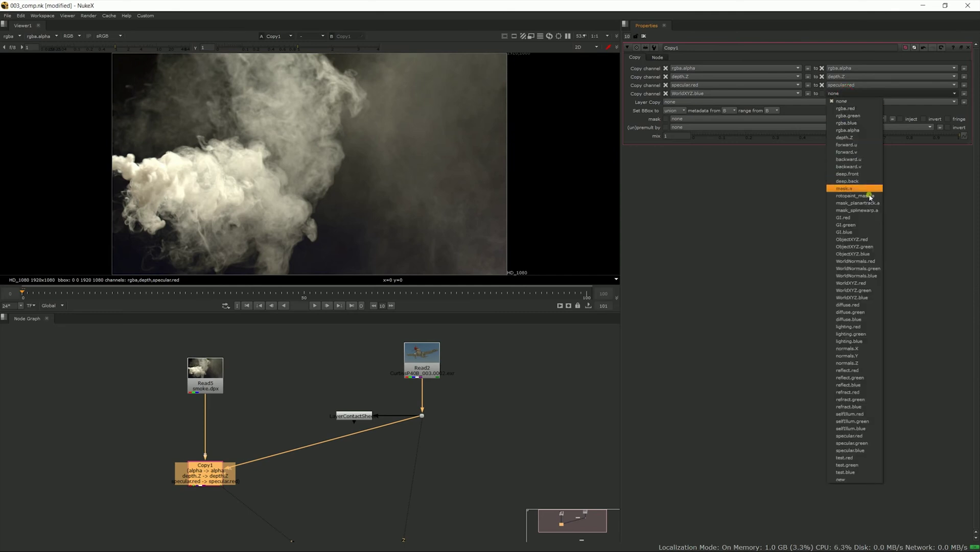
click(853, 297)
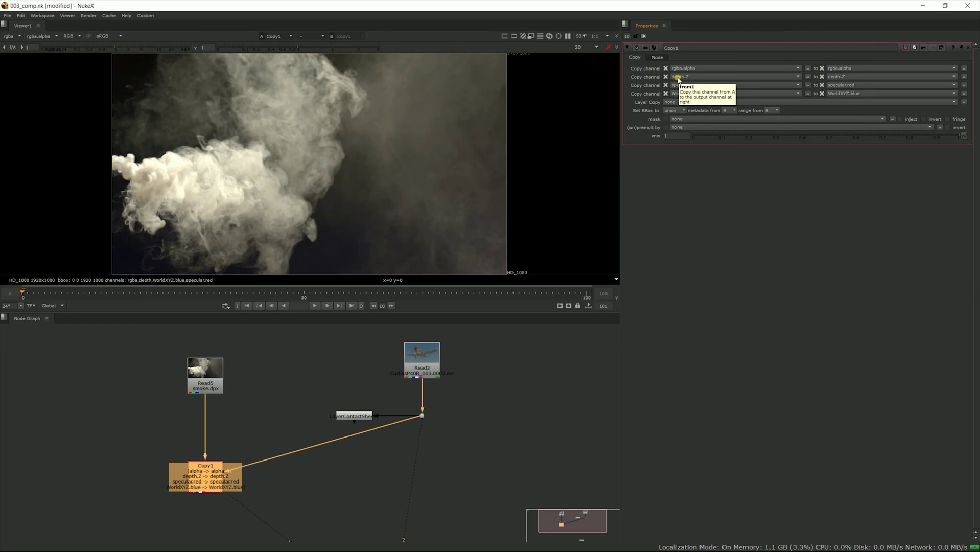
click(313, 491)
key(Tab)
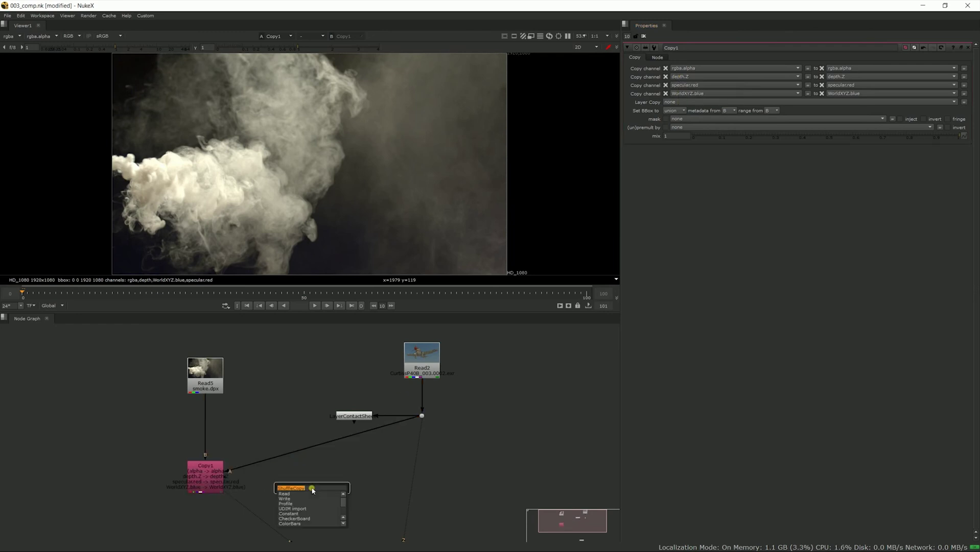
Step: Add a ShuffleCopy node, delete it again, then add a new Copy2 node
key(Return)
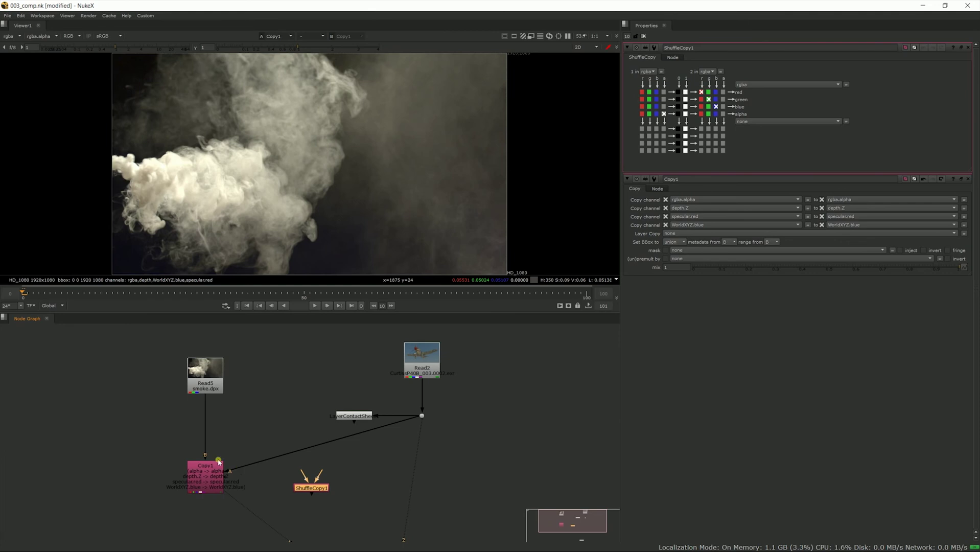
drag(276, 459, 367, 507)
key(Delete)
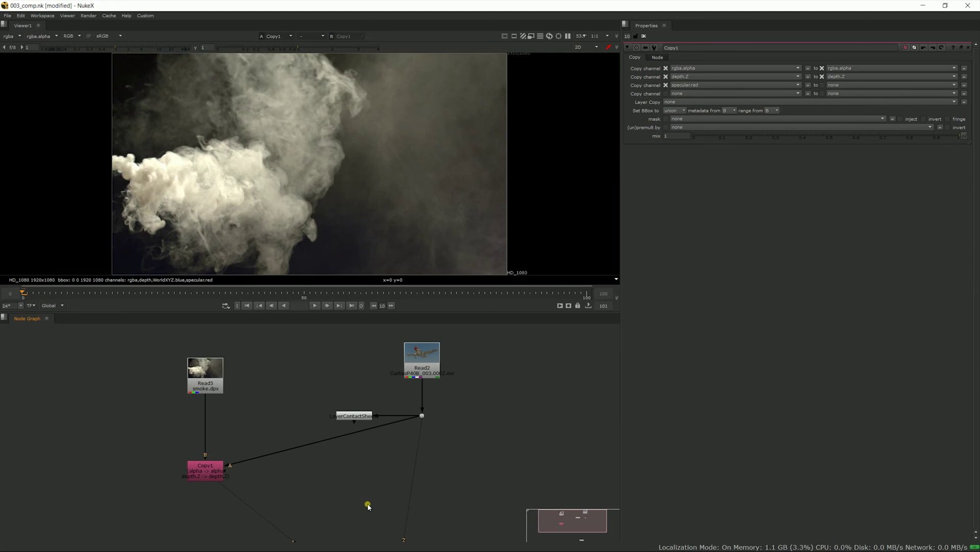
key(k)
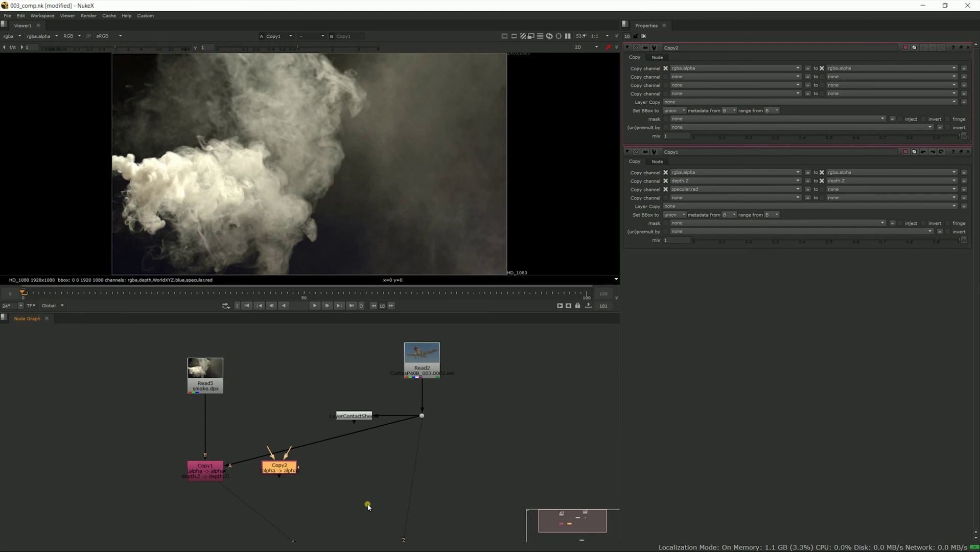